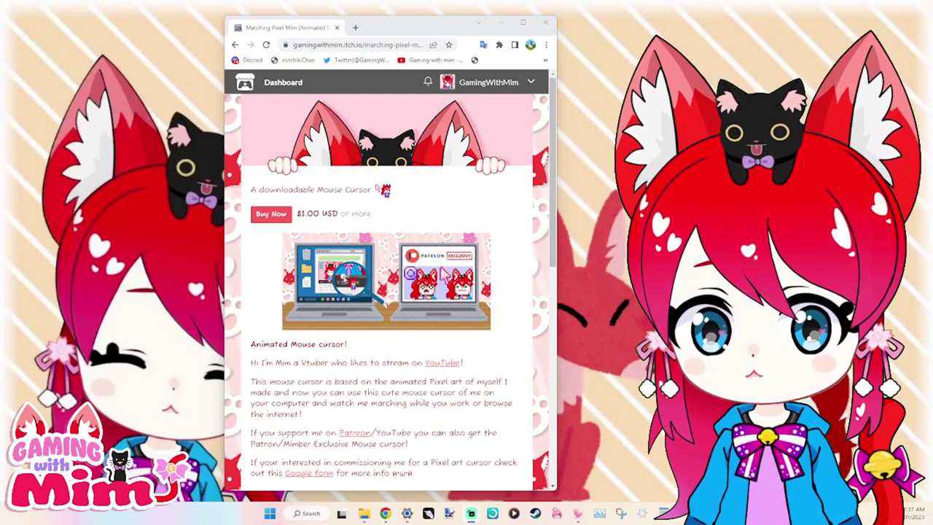
Review the itch.io page's How to install steps and Purchase section, then minimize Chrome.
scroll(385, 191, down, 2)
scroll(385, 191, up, 2)
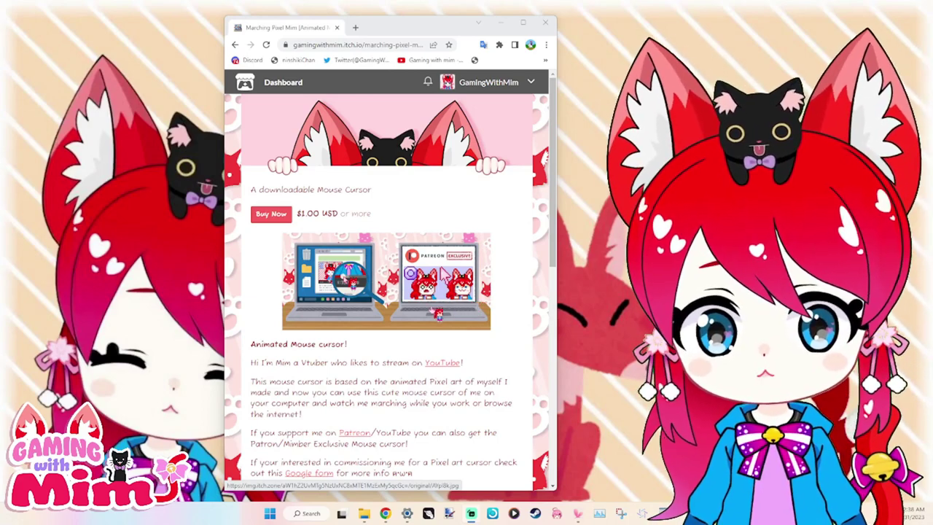
scroll(430, 307, down, 1)
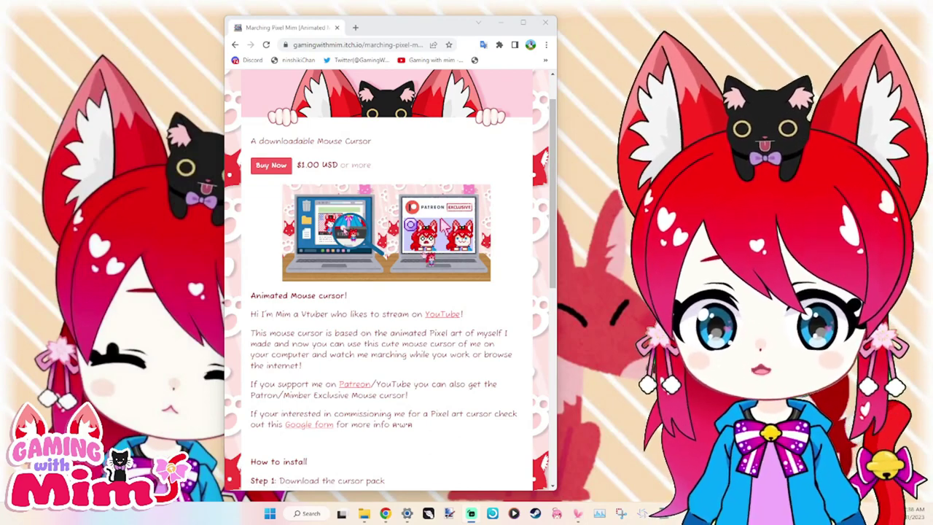
scroll(441, 377, down, 5)
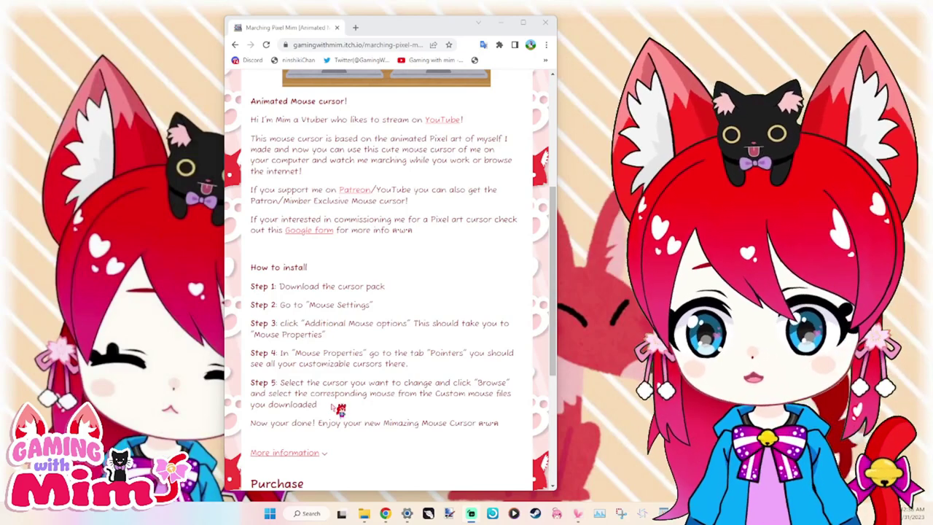
scroll(338, 410, up, 1)
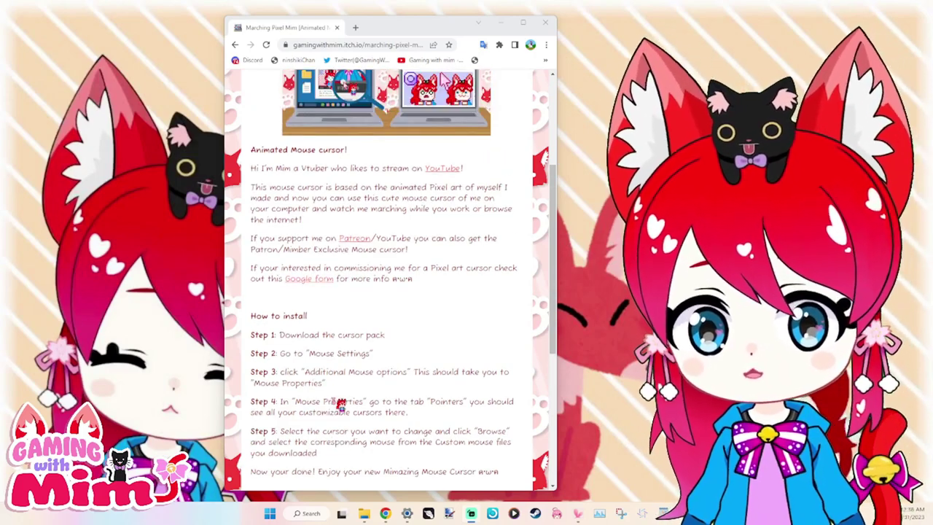
scroll(341, 405, up, 1)
scroll(339, 404, up, 1)
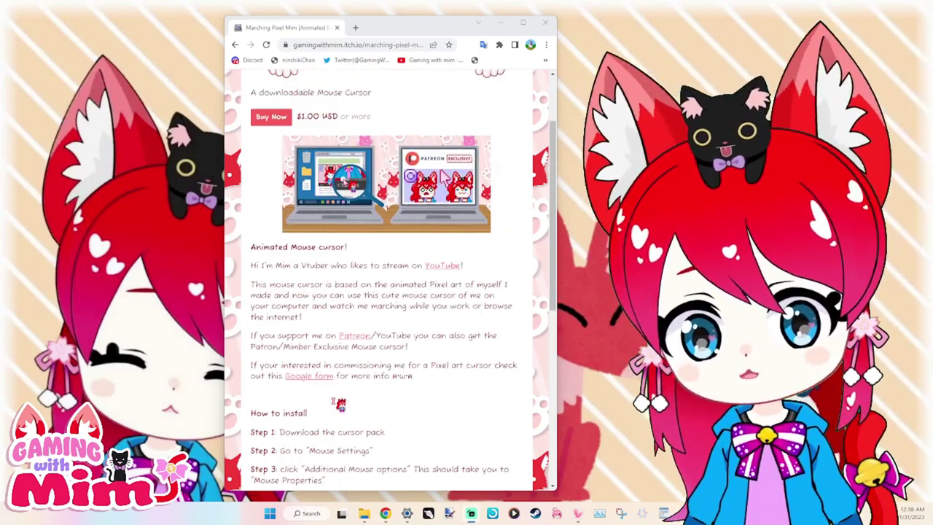
scroll(340, 405, down, 6)
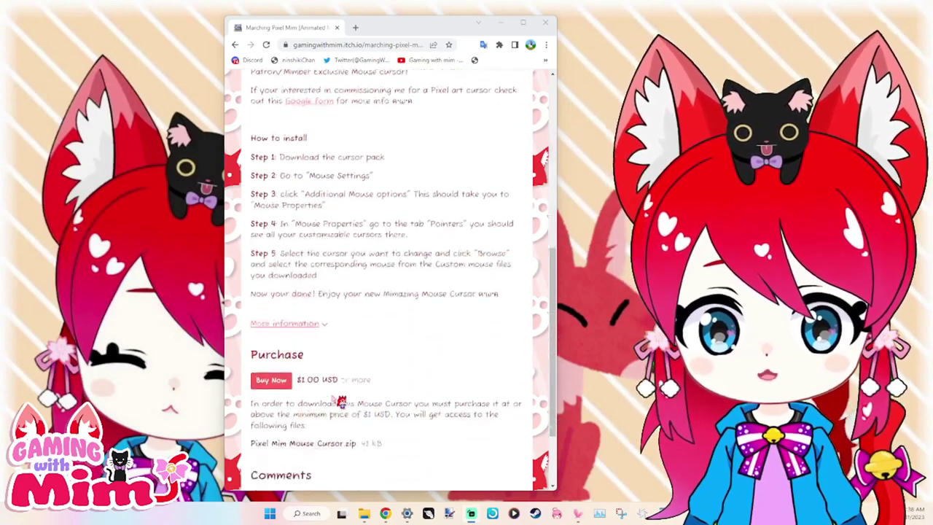
scroll(341, 403, down, 1)
scroll(341, 403, up, 8)
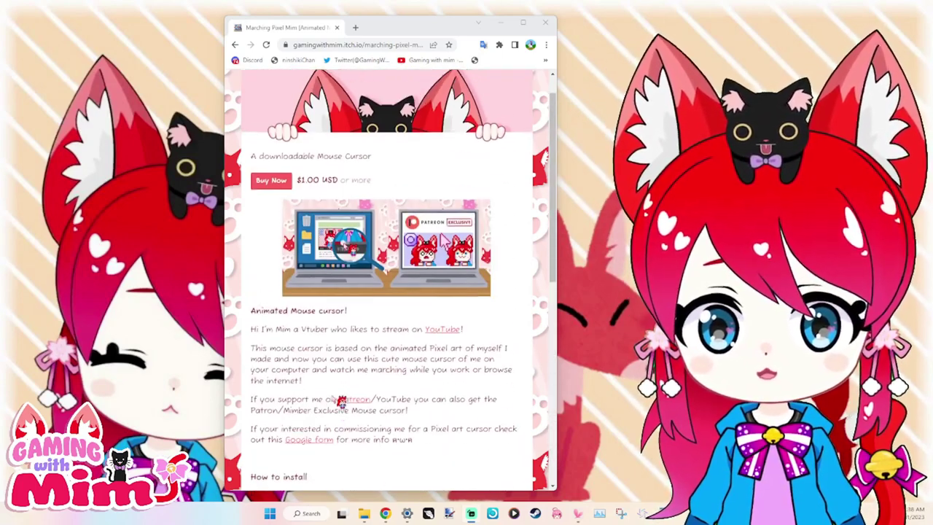
scroll(340, 403, up, 1)
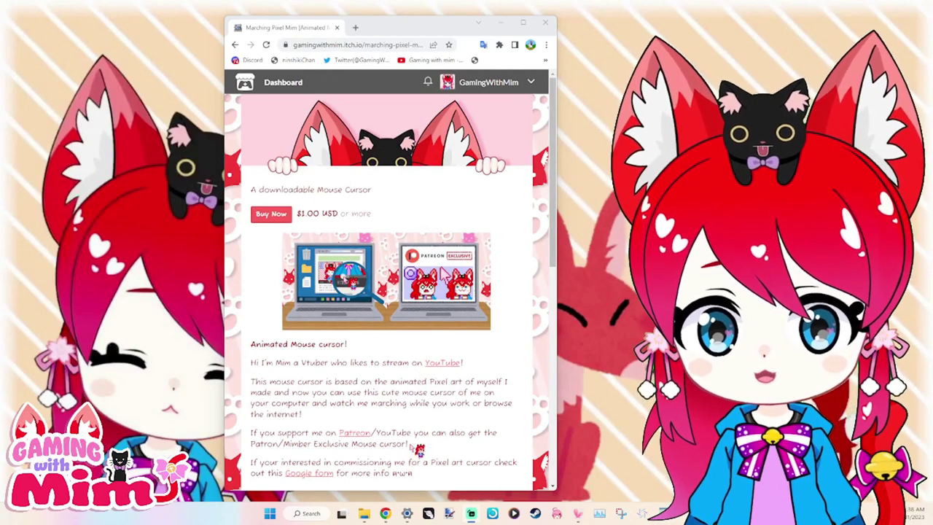
click(501, 22)
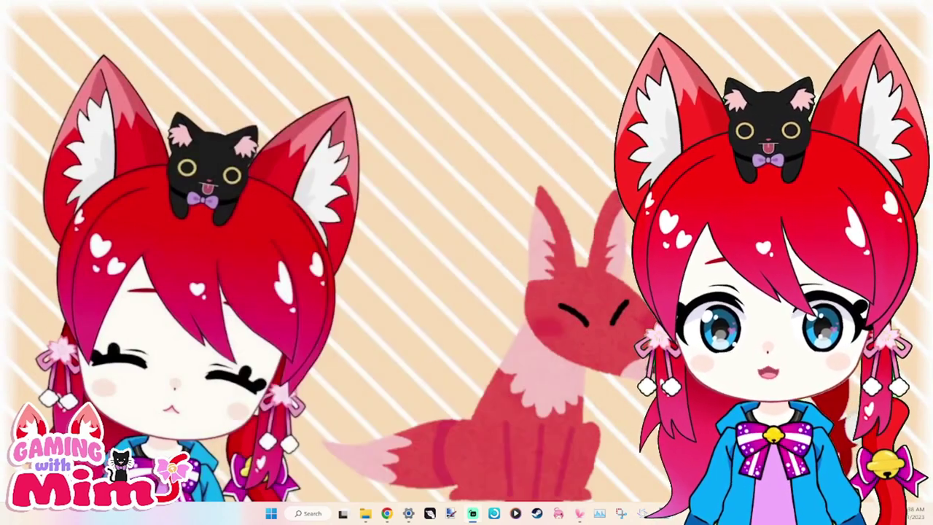
Open Mouse Properties from the 'mouse' search via Mouse settings' Additional mouse settings, centred on screen.
click(312, 513)
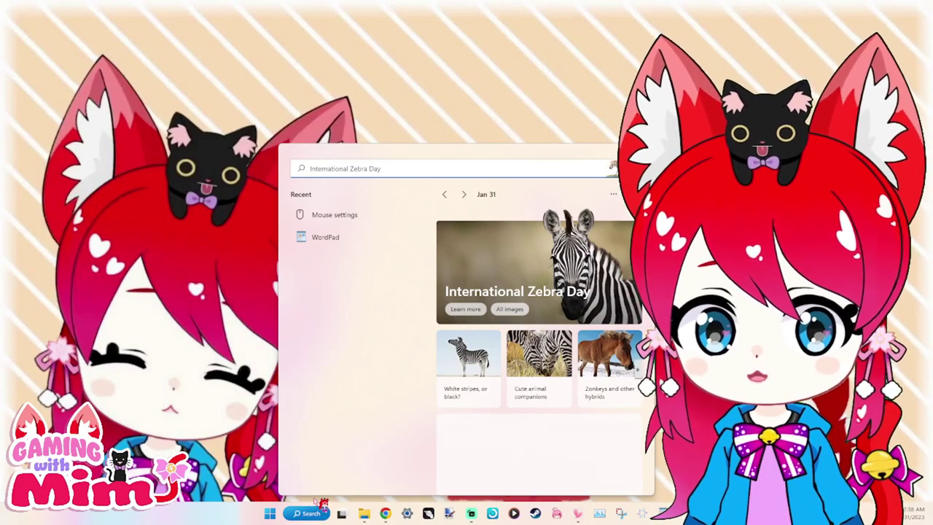
text(mouse settings)
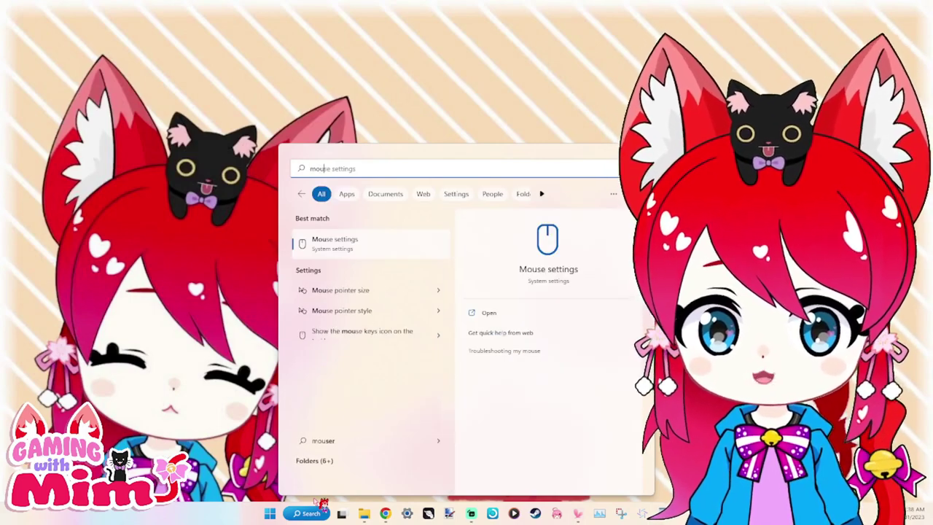
click(483, 312)
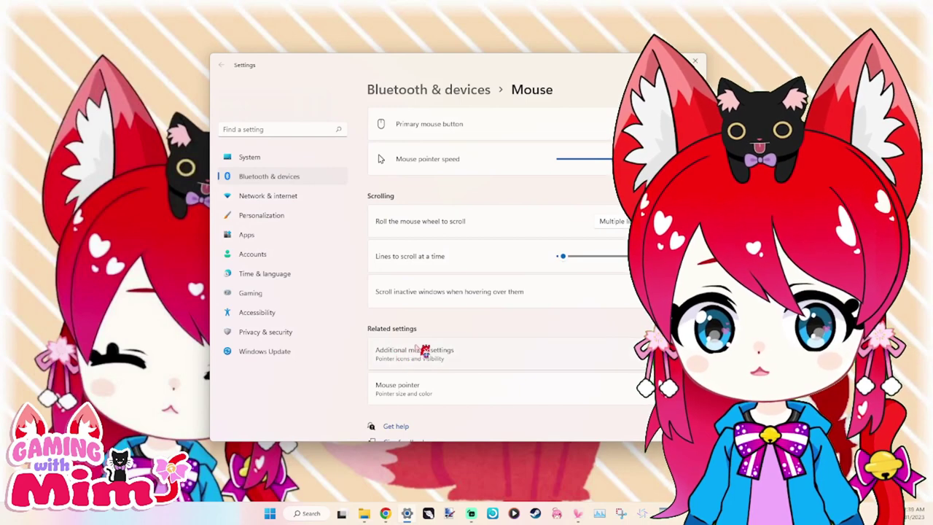
click(435, 357)
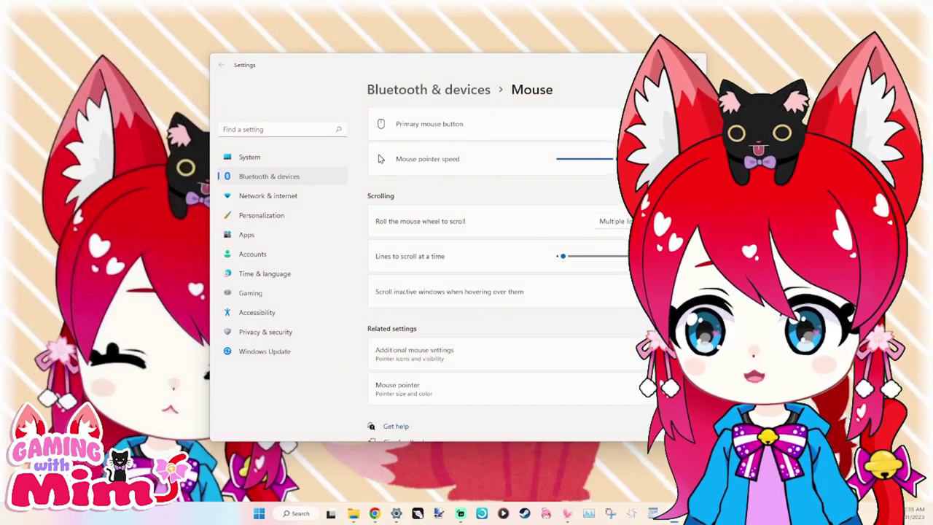
drag(355, 151, 483, 182)
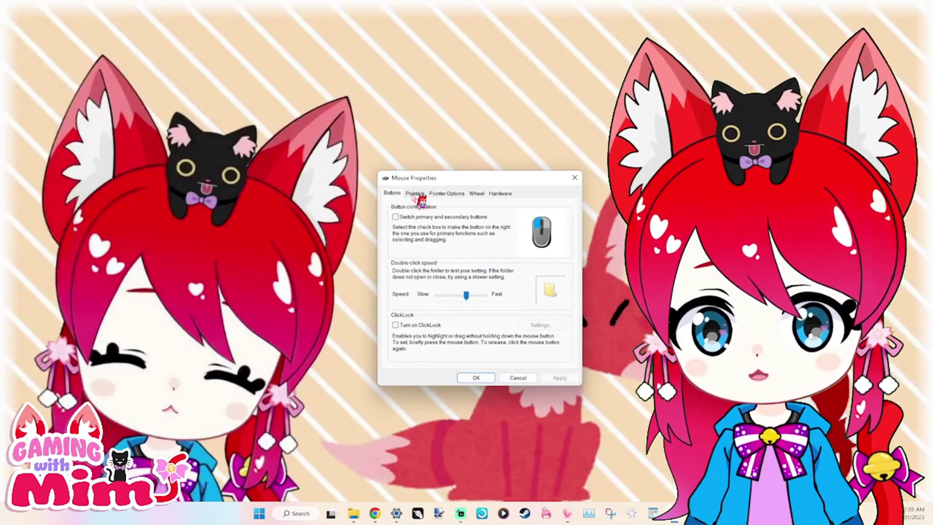
Switch to the Pointers page and confirm the Scheme stays on Pixel Mim.
click(414, 193)
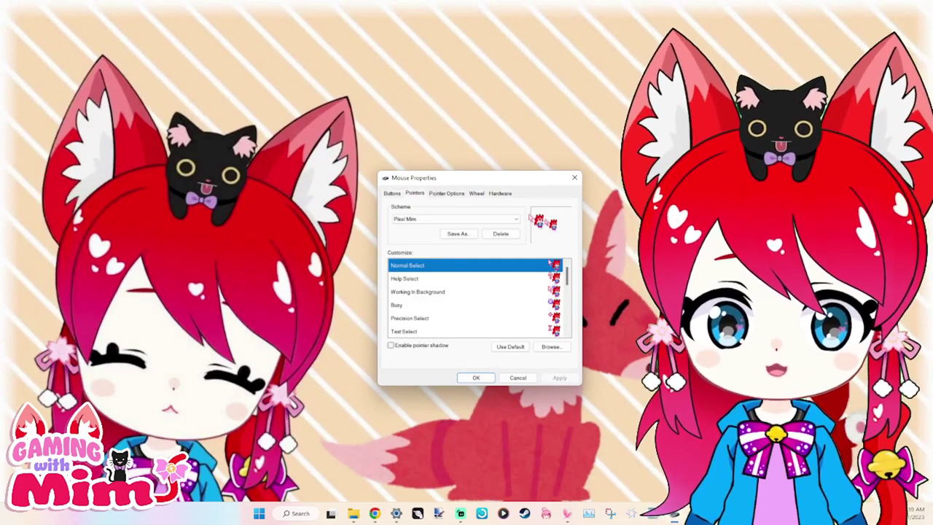
drag(526, 178, 245, 141)
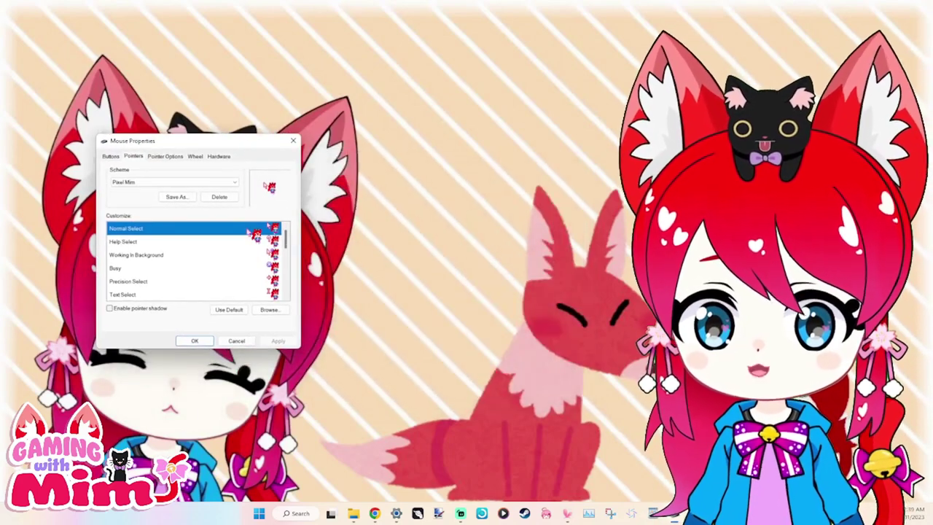
click(239, 184)
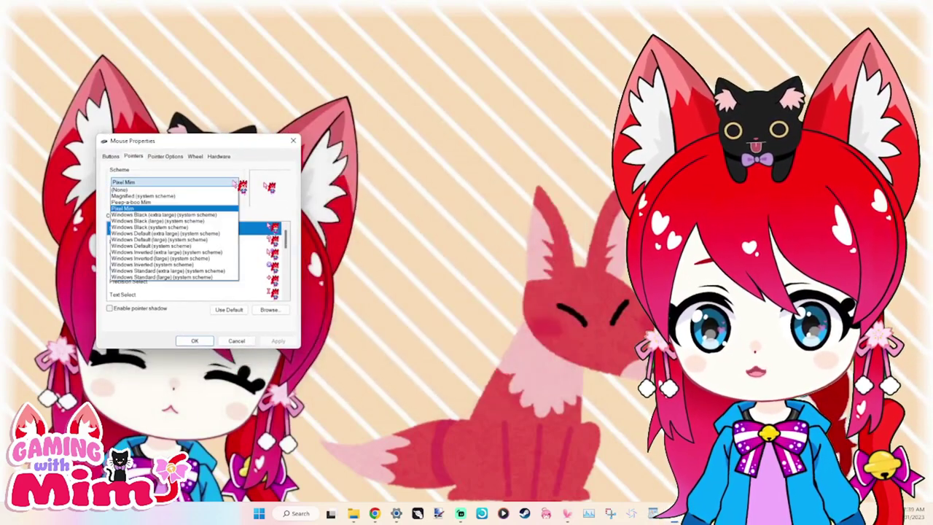
click(224, 165)
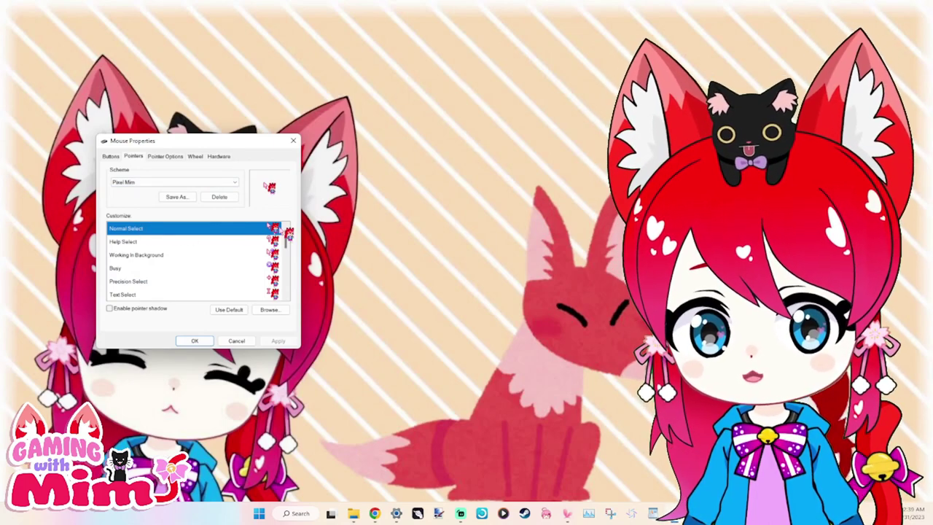
mouse_move(289, 240)
mouse_down()
mouse_move(292, 270)
mouse_move(291, 234)
mouse_up()
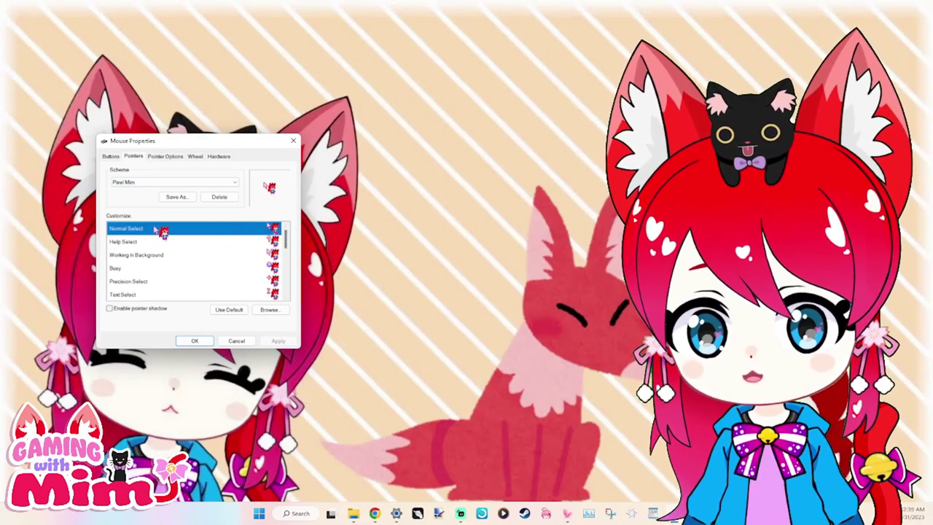
Browse for the Normal Select cursor in Downloads' Mim mouse cursor (Animated) folder.
click(269, 310)
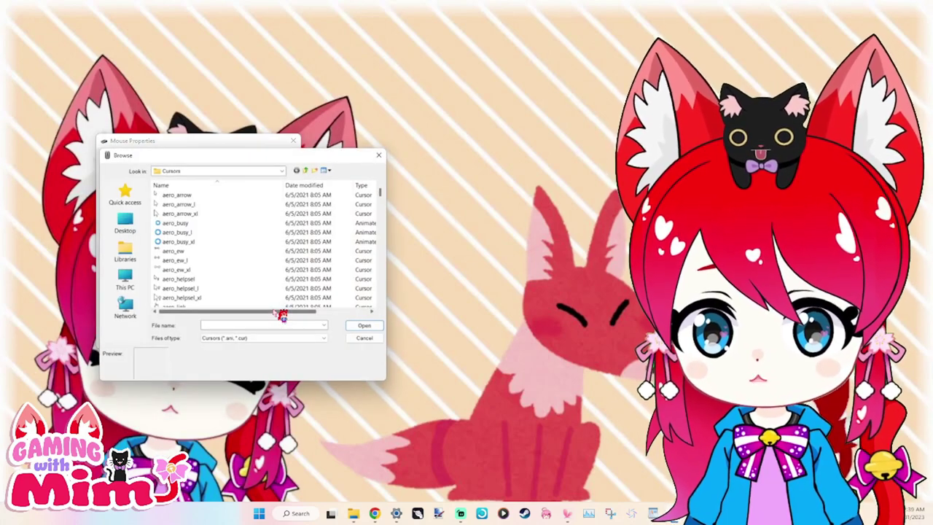
click(124, 280)
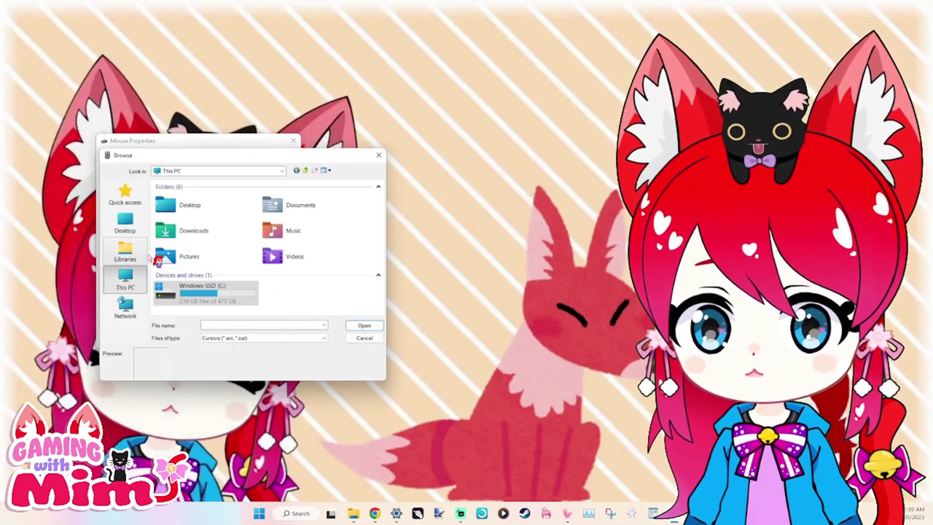
click(191, 232)
double_click(191, 232)
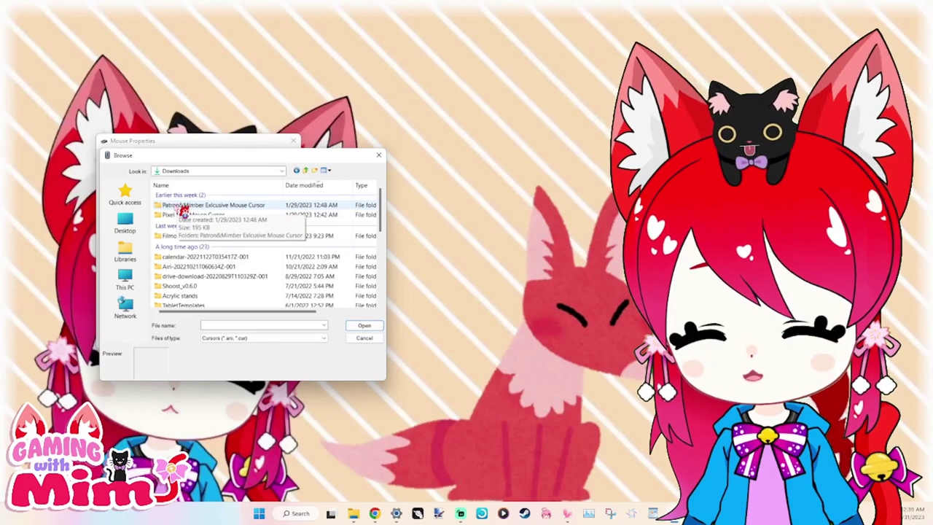
double_click(184, 207)
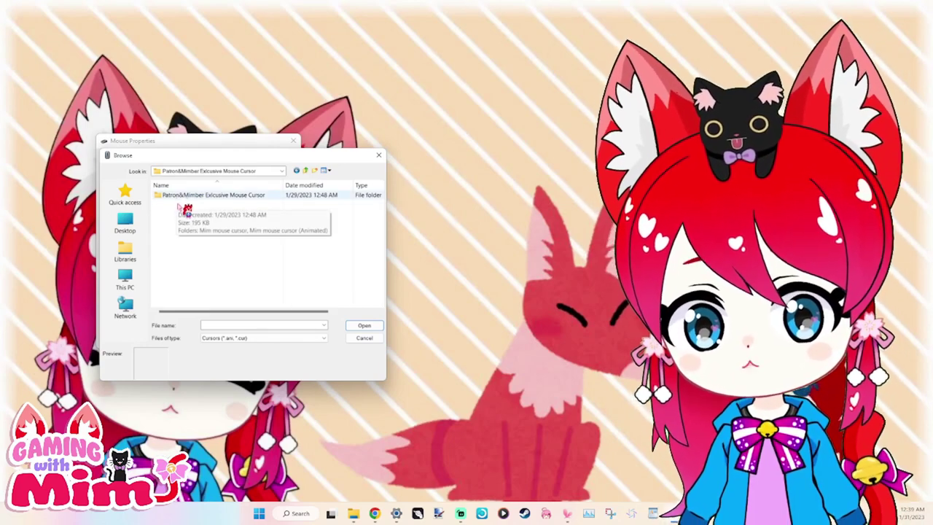
double_click(187, 200)
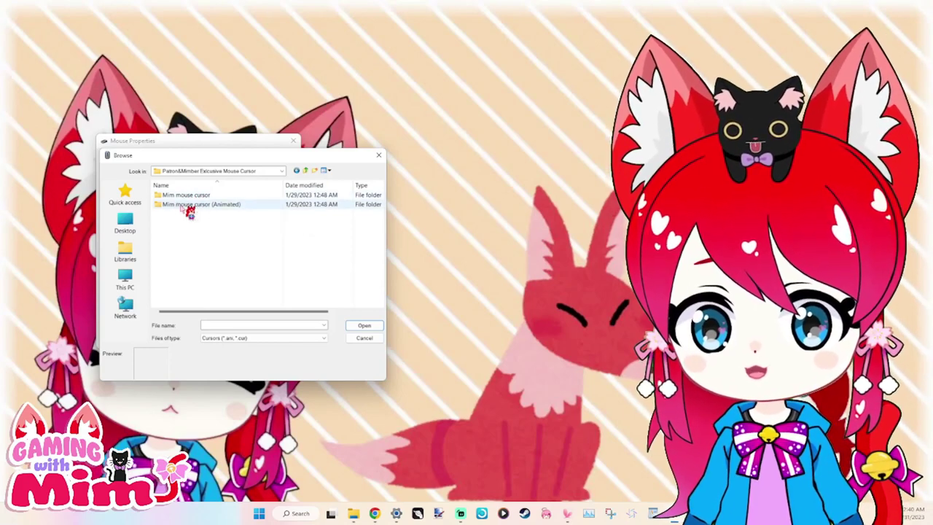
double_click(188, 206)
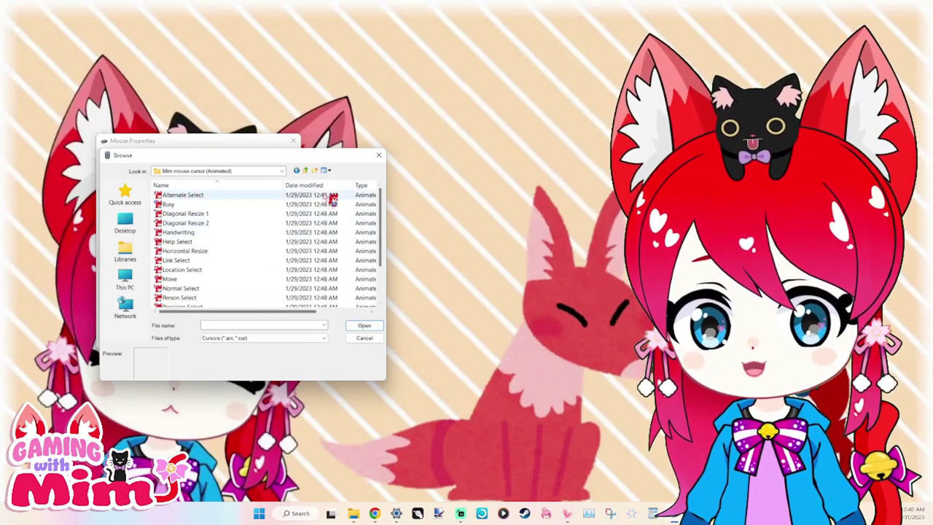
Choose Normal Select.ani as the Normal Select pointer.
scroll(385, 218, down, 2)
scroll(387, 223, up, 1)
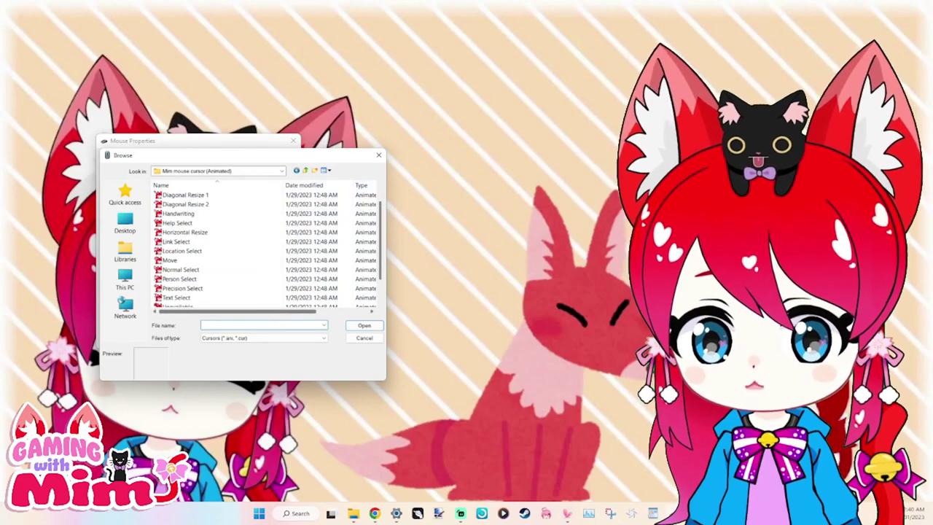
text(No)
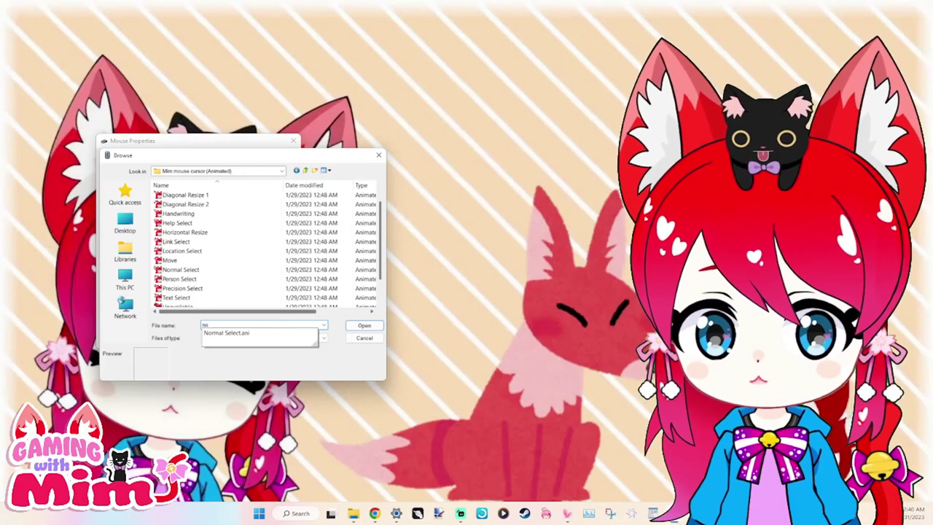
click(229, 333)
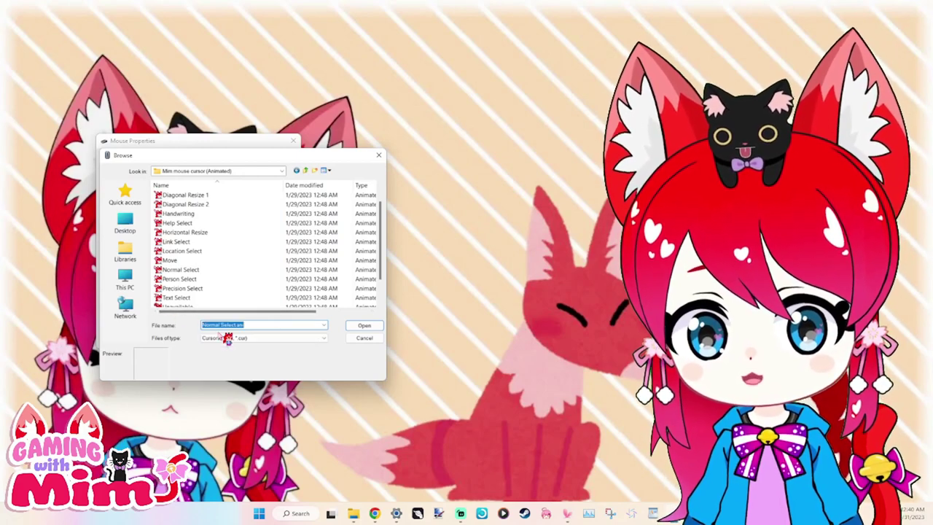
click(364, 328)
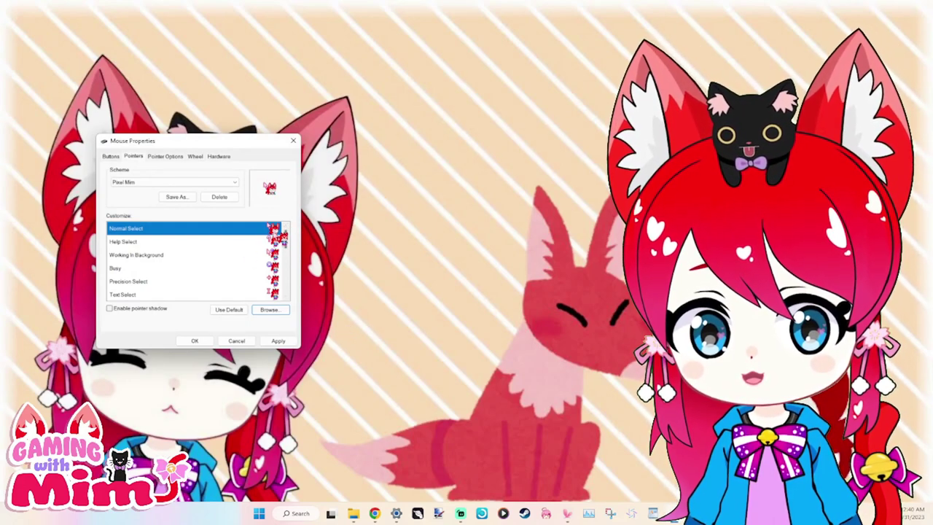
Apply the new pointer and overwrite the existing Pixel Mim scheme with it.
click(280, 341)
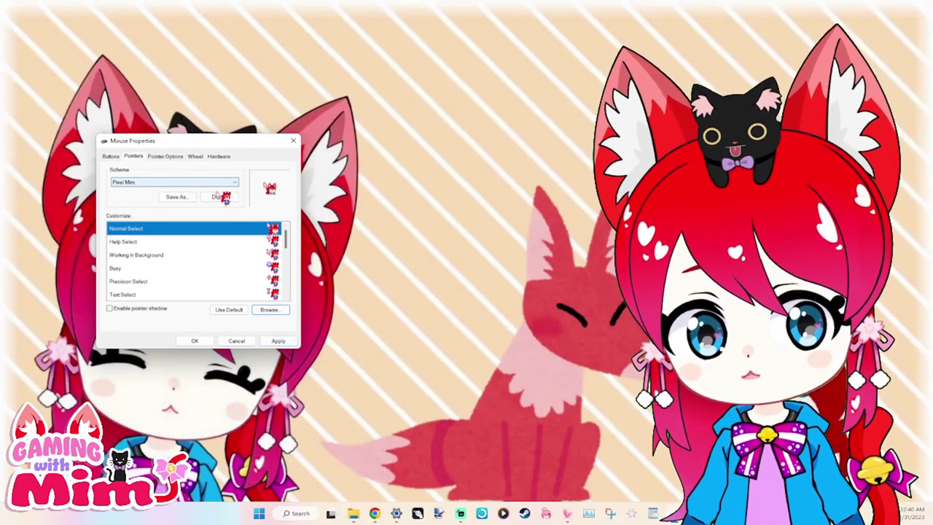
click(277, 340)
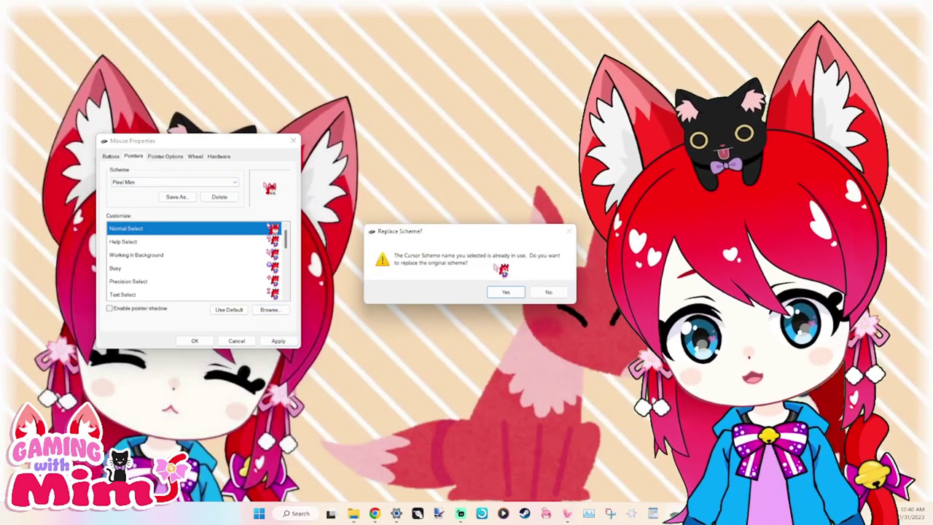
click(496, 292)
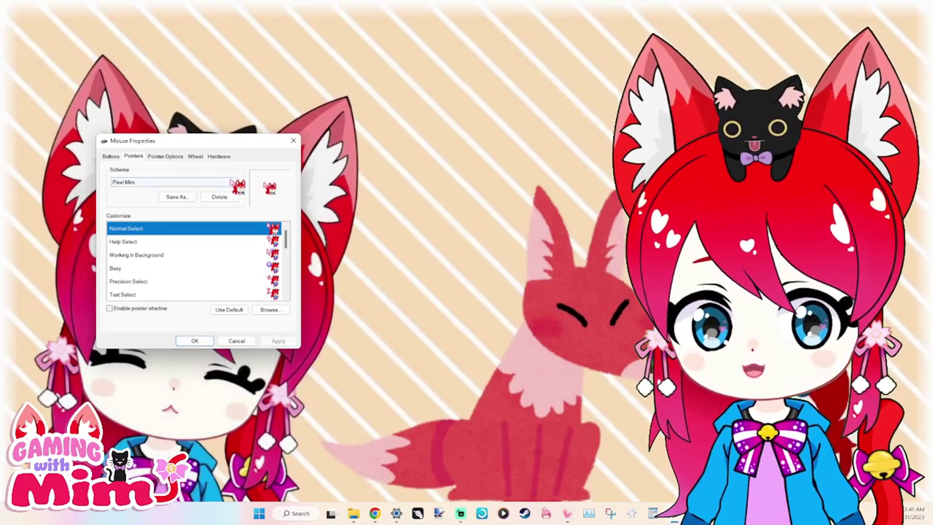
click(172, 182)
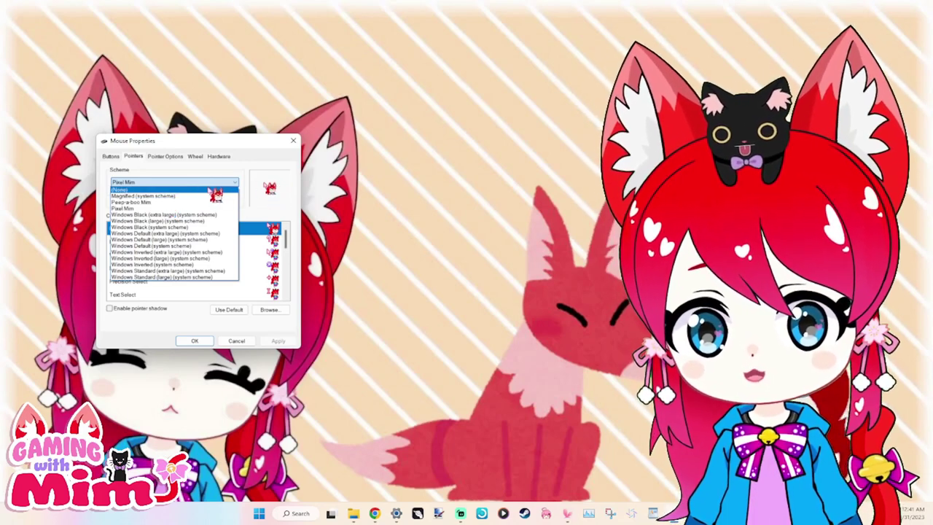
click(258, 207)
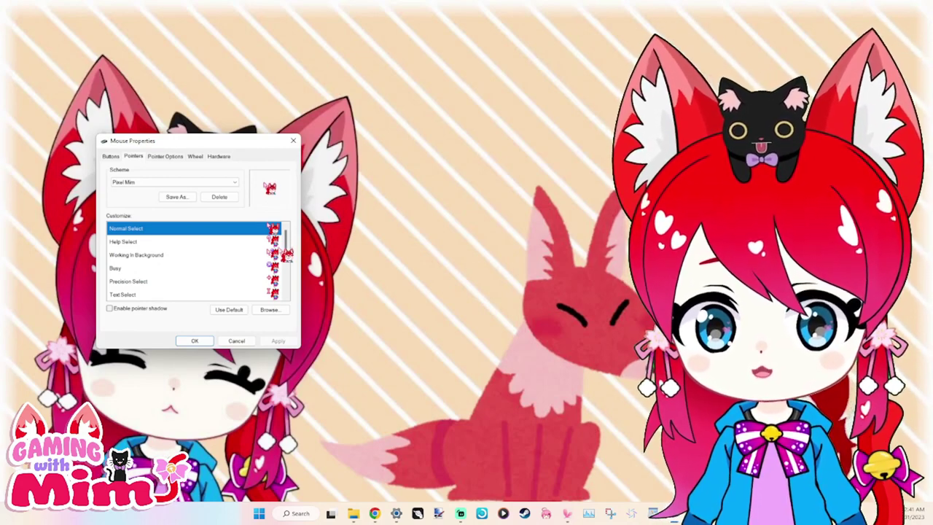
click(233, 182)
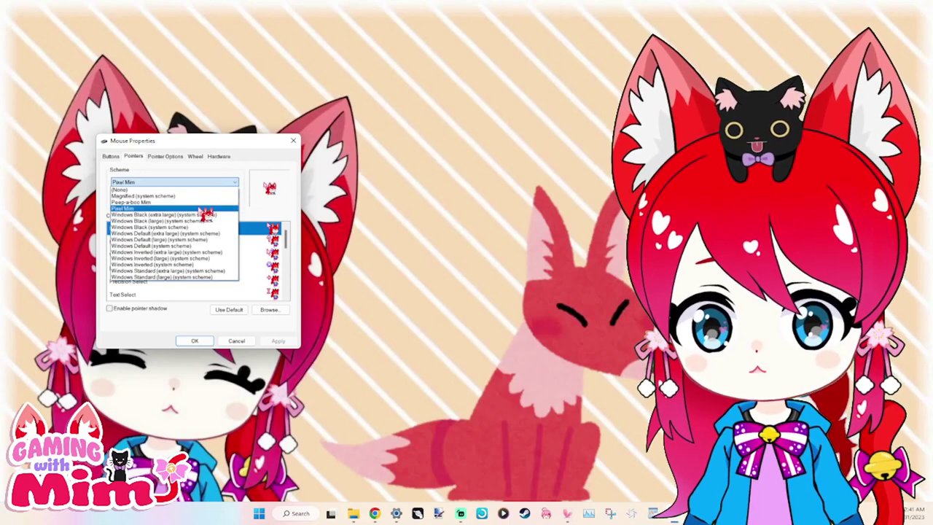
click(204, 201)
click(260, 257)
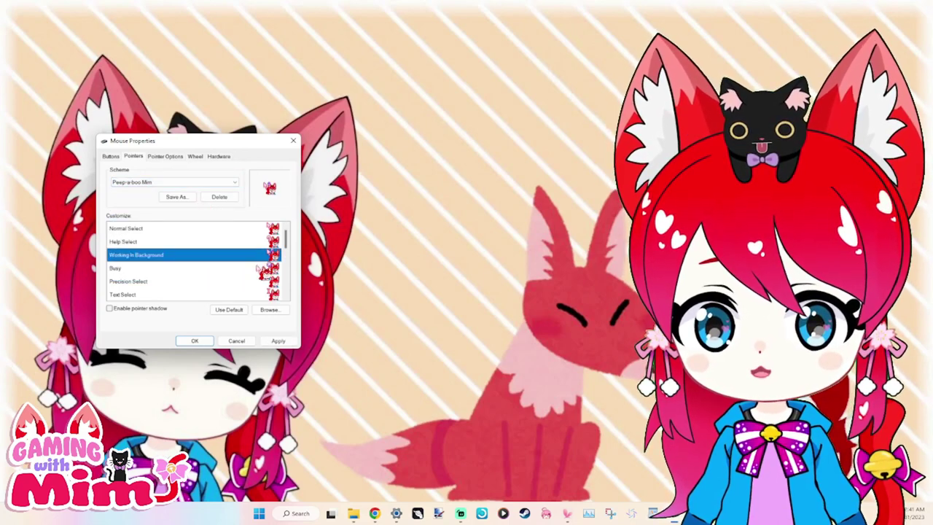
click(261, 268)
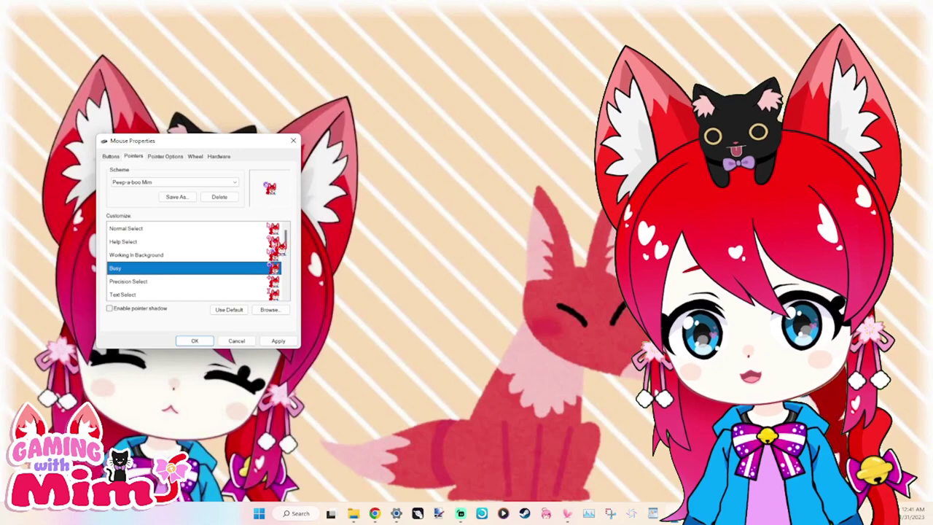
click(271, 243)
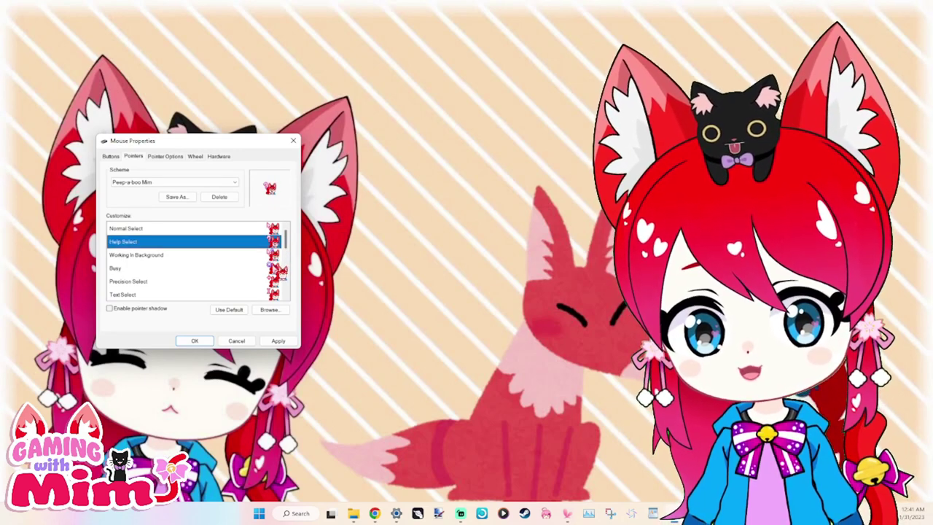
click(274, 269)
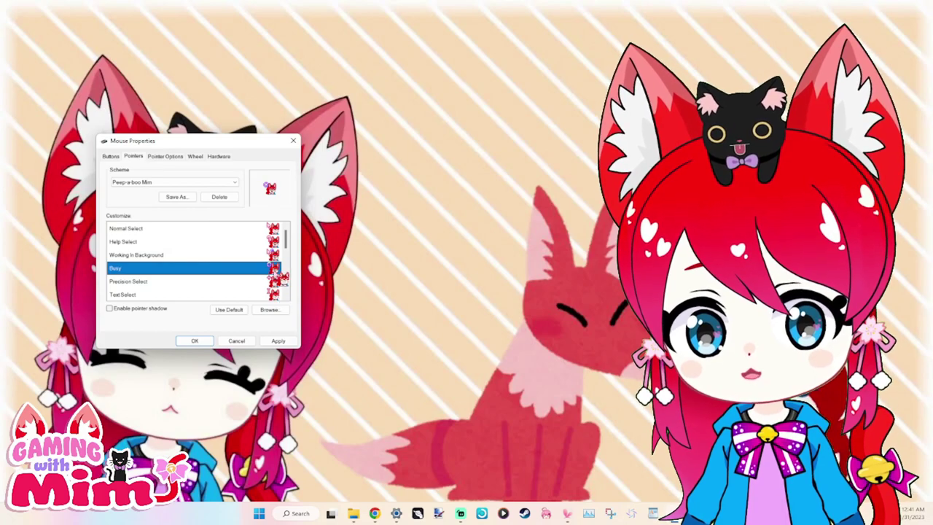
click(274, 255)
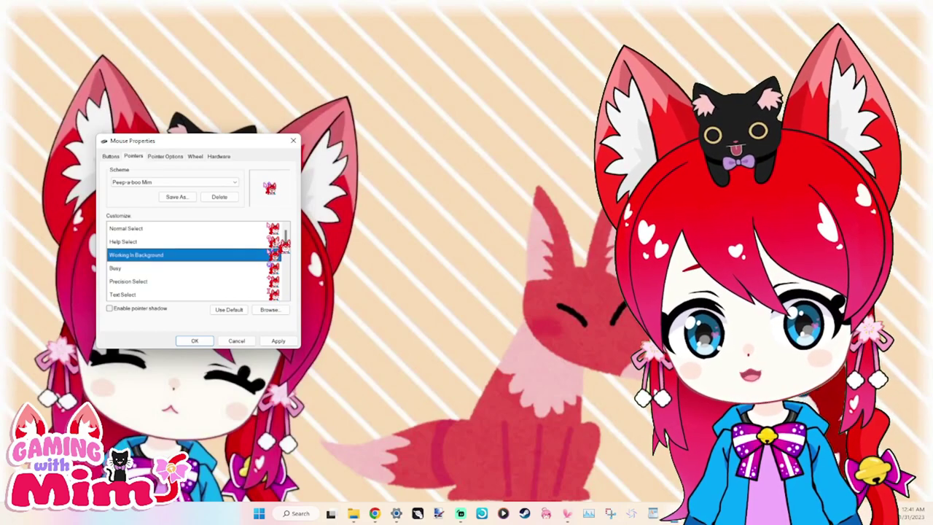
click(274, 241)
click(274, 229)
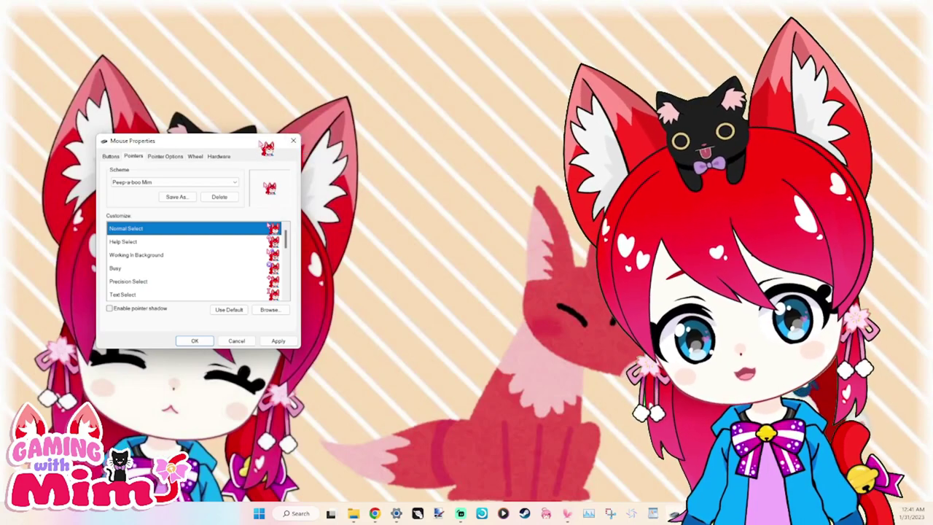
click(203, 182)
click(195, 209)
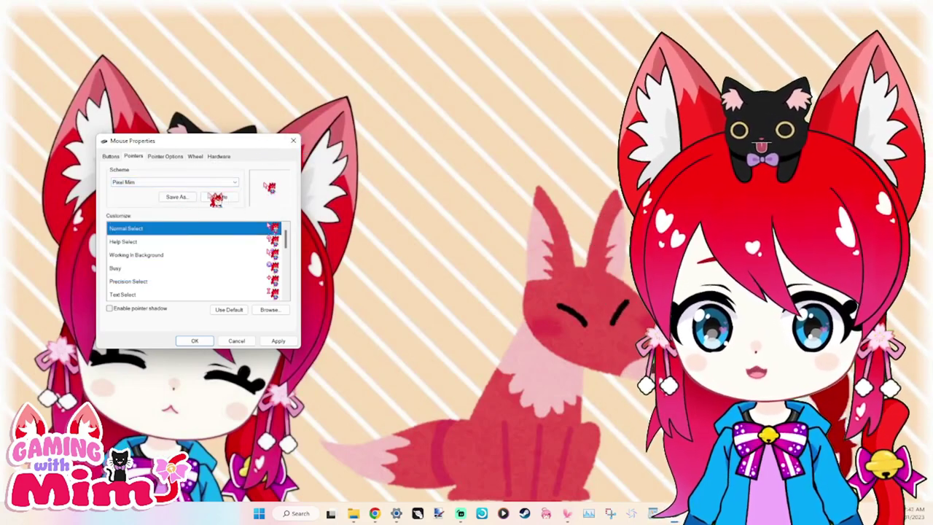
Apply the Pixel Mim pointer scheme and close Mouse Properties.
click(284, 341)
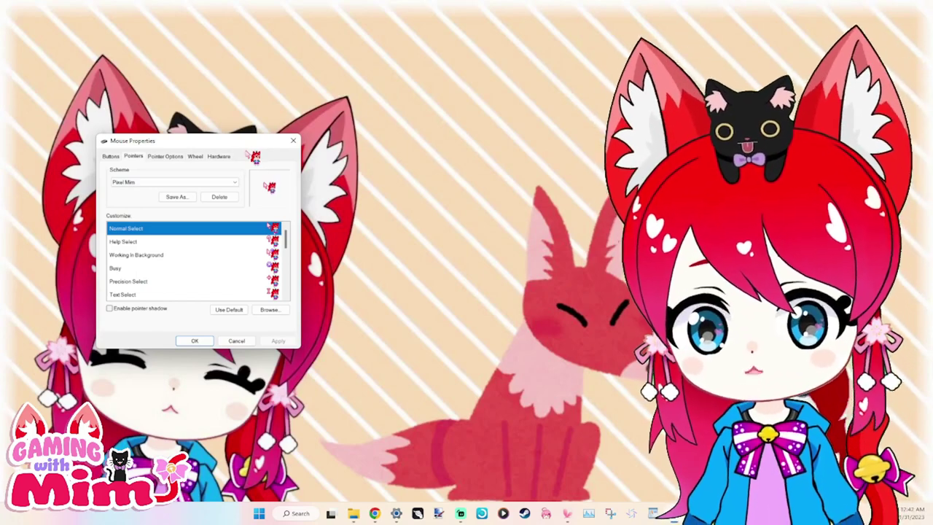
click(293, 140)
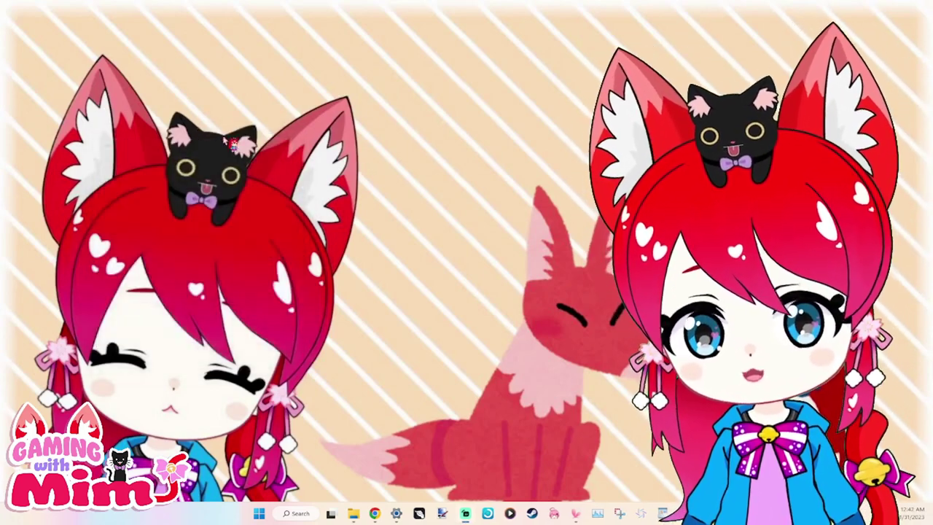